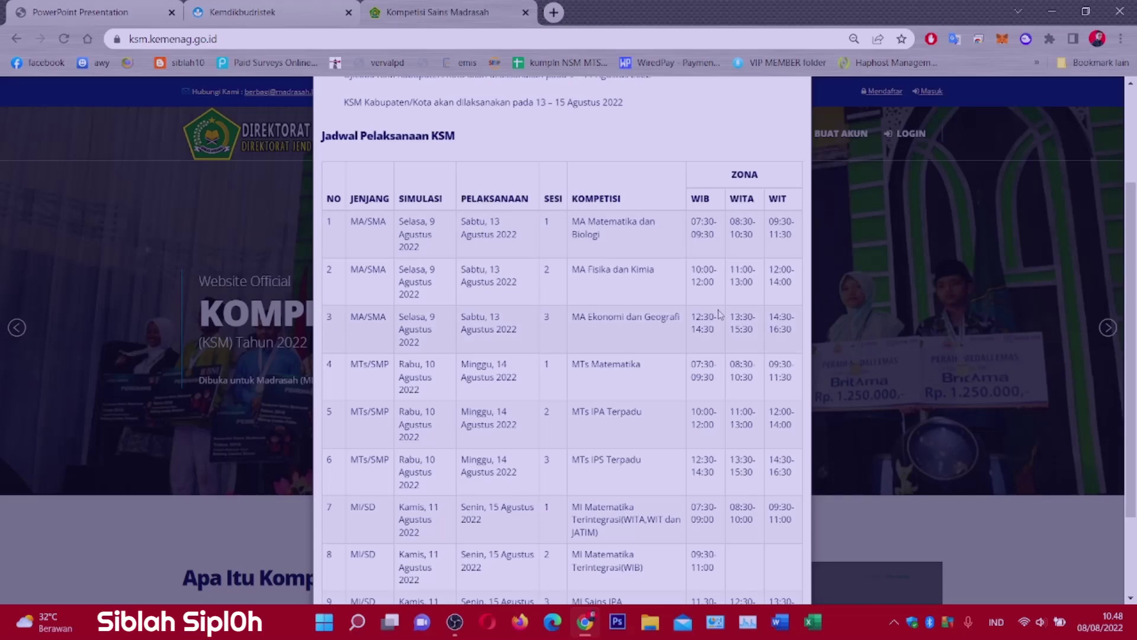
Read through the KSM participant announcement and its competition schedule for all school levels and time zones.
scroll(720, 314, "down", 1)
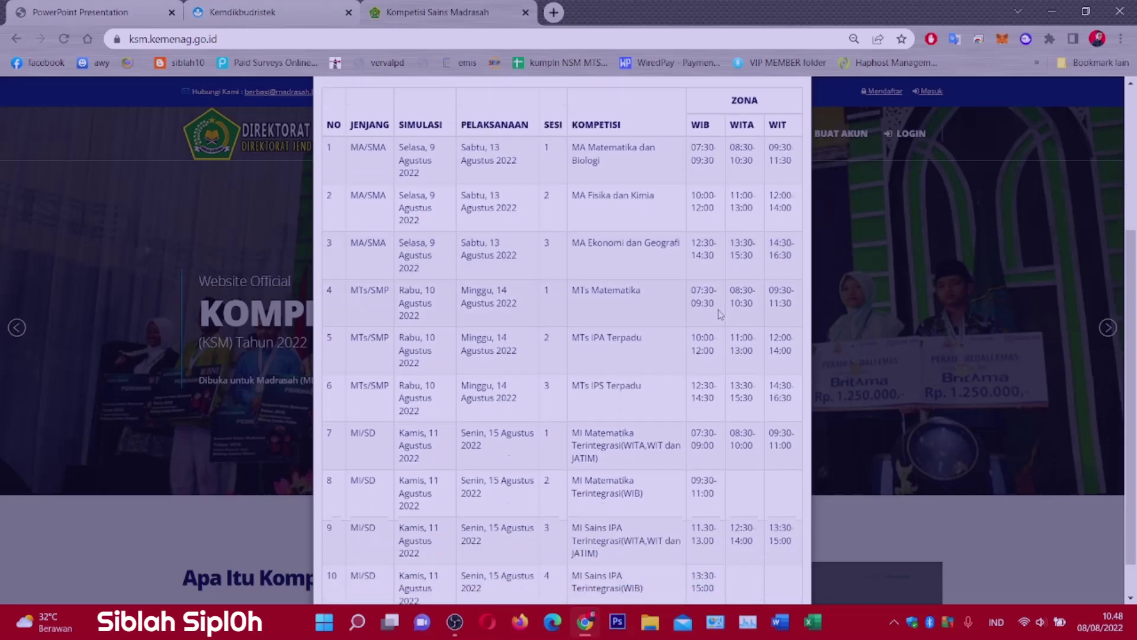
scroll(719, 314, "down", 1)
scroll(720, 314, "up", 1)
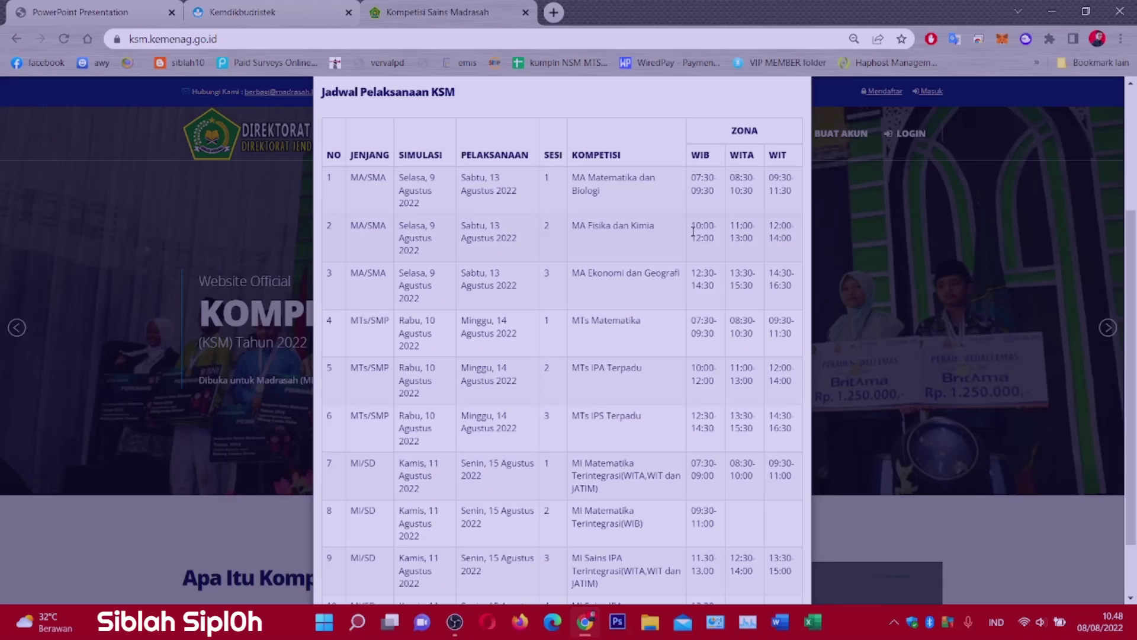
scroll(693, 232, "up", 1)
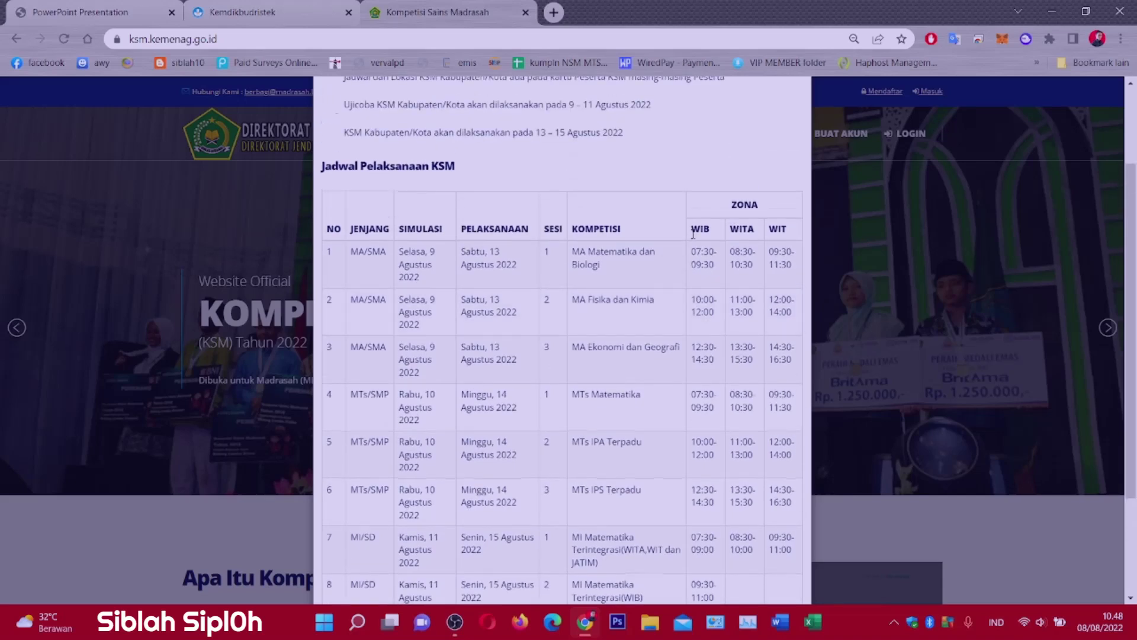
scroll(693, 232, "up", 2)
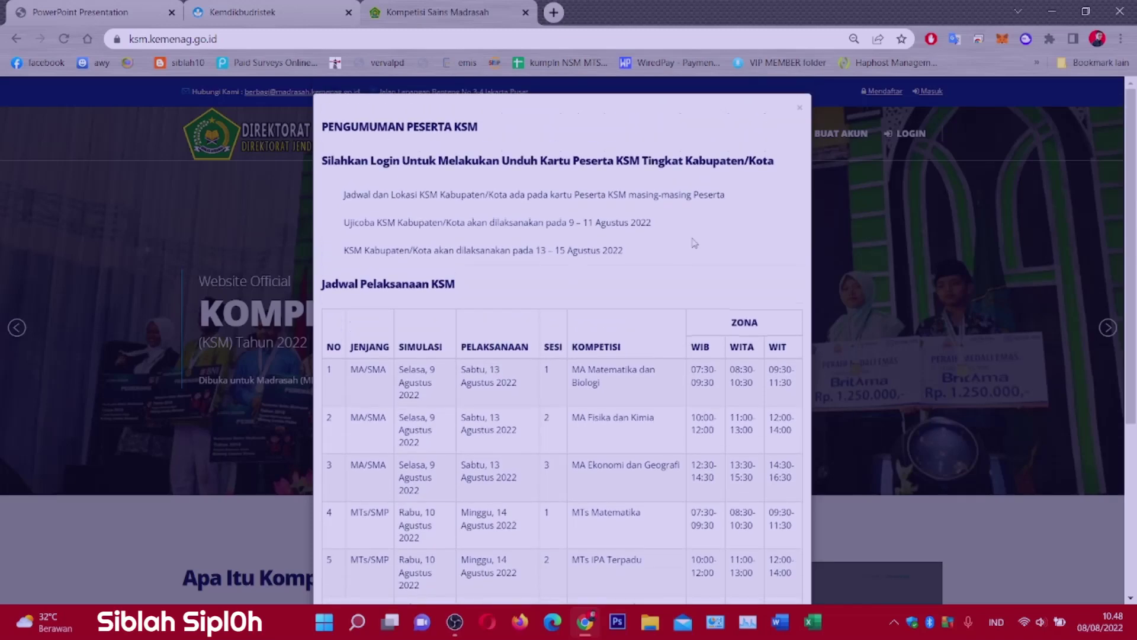
scroll(695, 243, "down", 4)
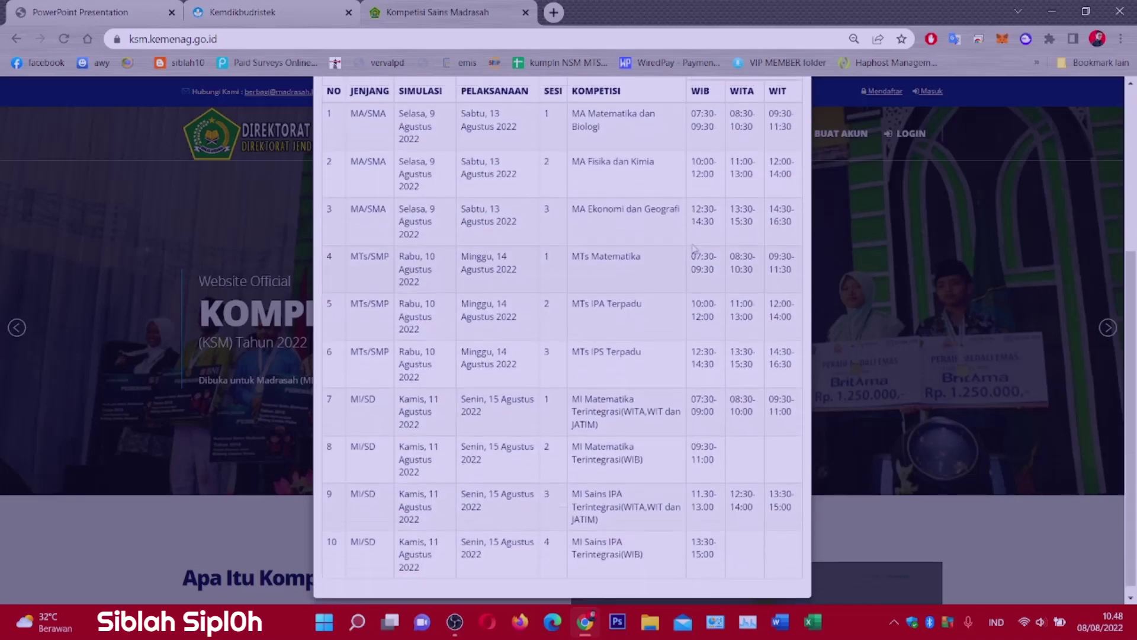
scroll(694, 248, "up", 4)
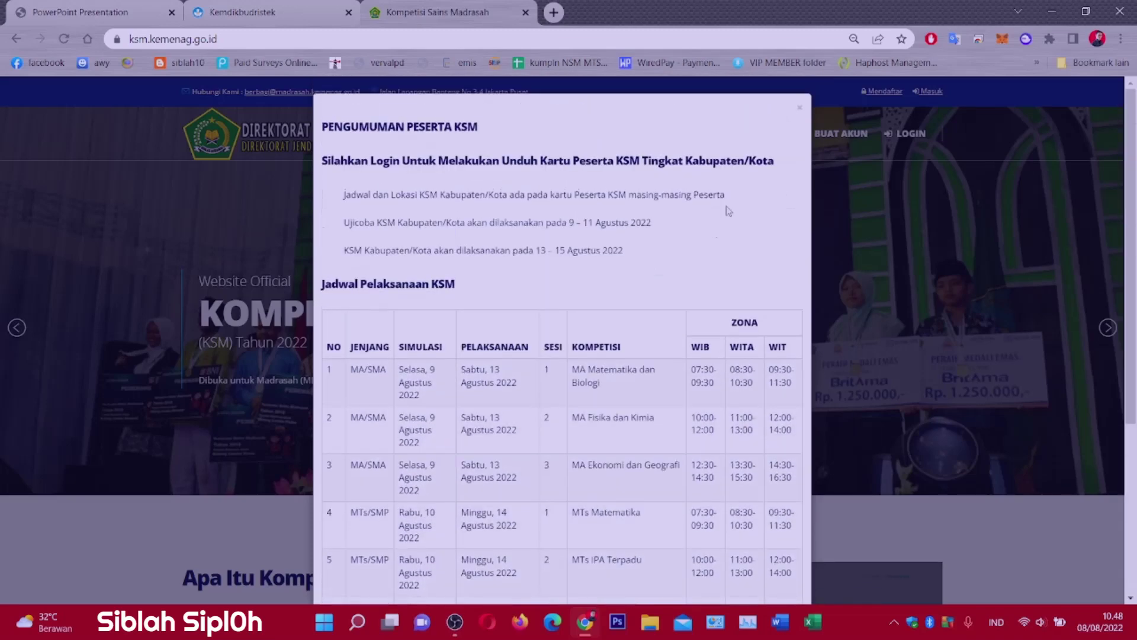
Close the announcement, open the KSM login page and sign in with the saved username and account password.
left_click(800, 108)
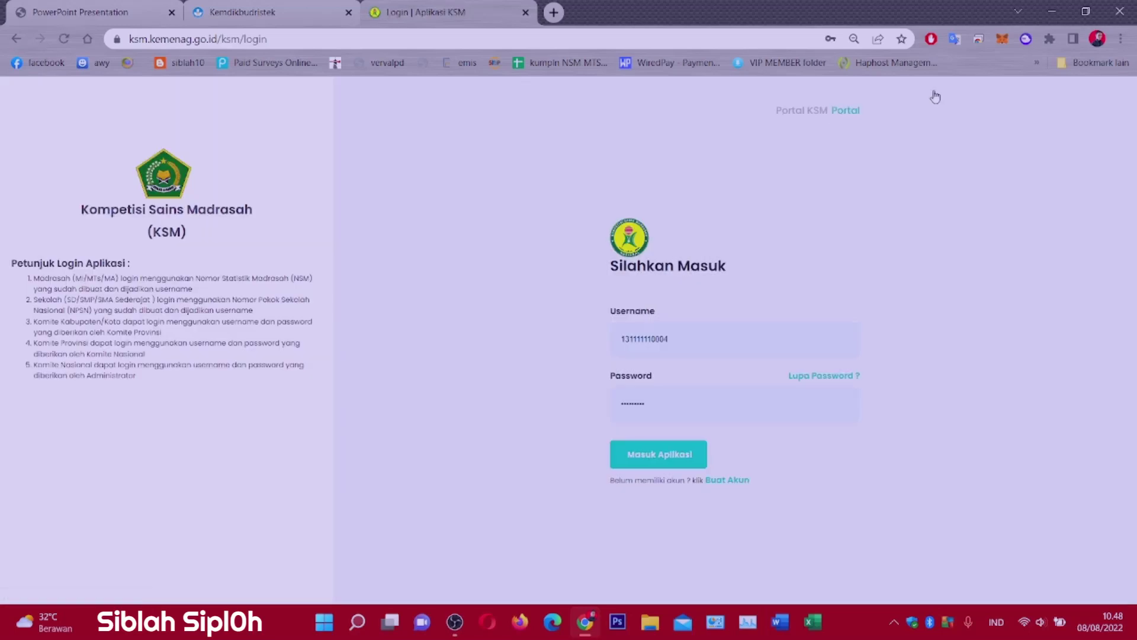
left_click(693, 336)
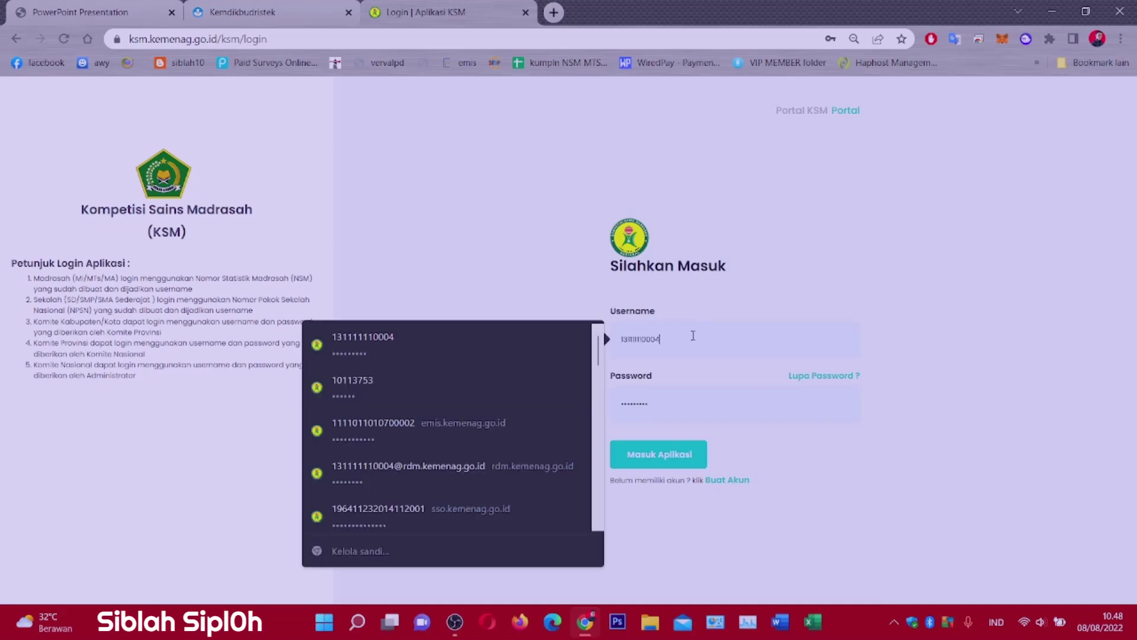
left_click(499, 345)
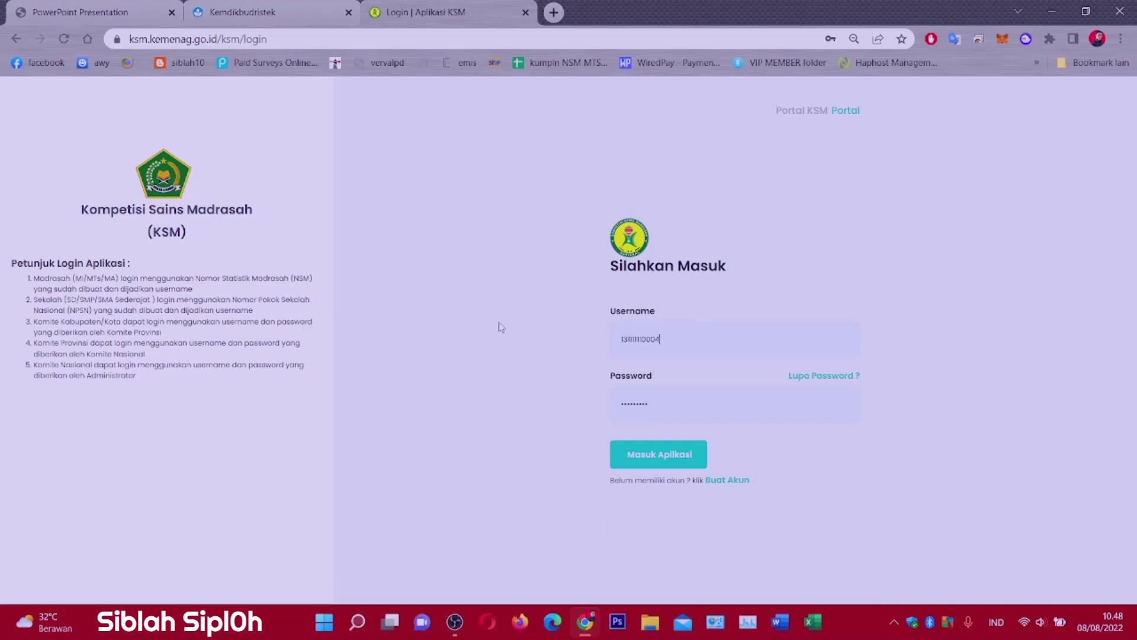
left_click(650, 462)
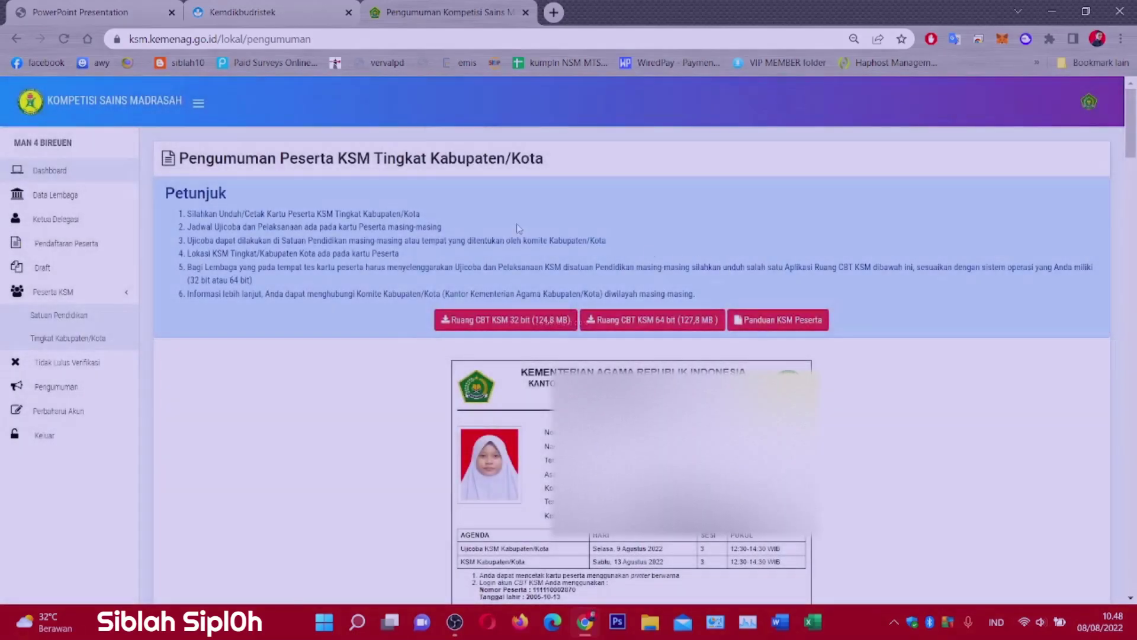
Open the Pengumuman page and go to the first participant's KSM Kabupaten/Kota card.
left_click(97, 388)
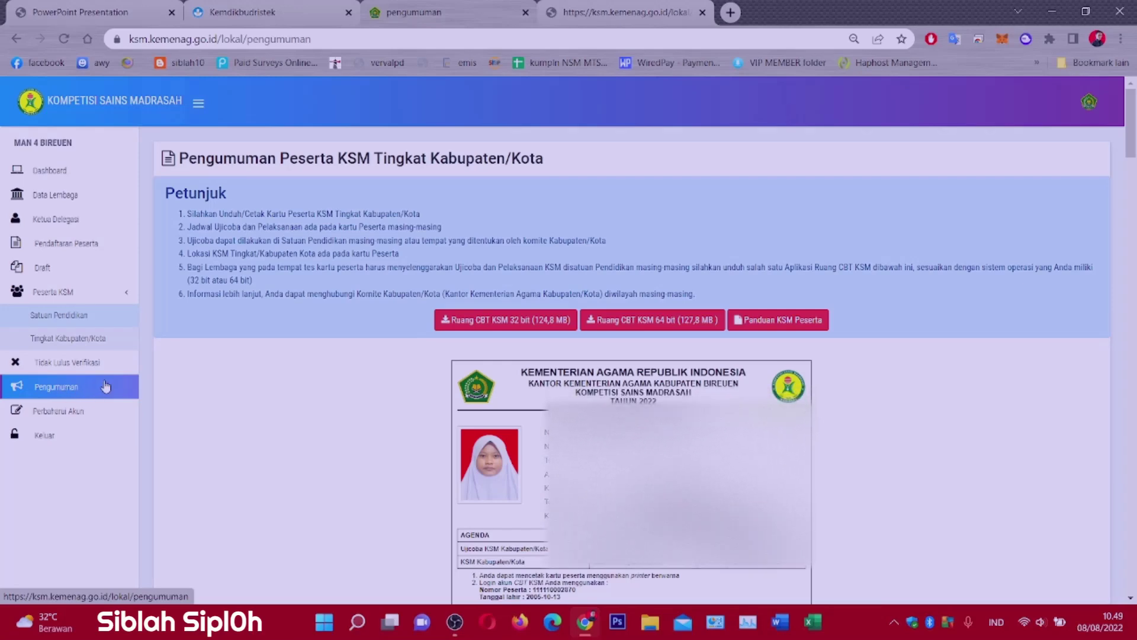
scroll(137, 394, "down", 1)
scroll(137, 394, "down", 2)
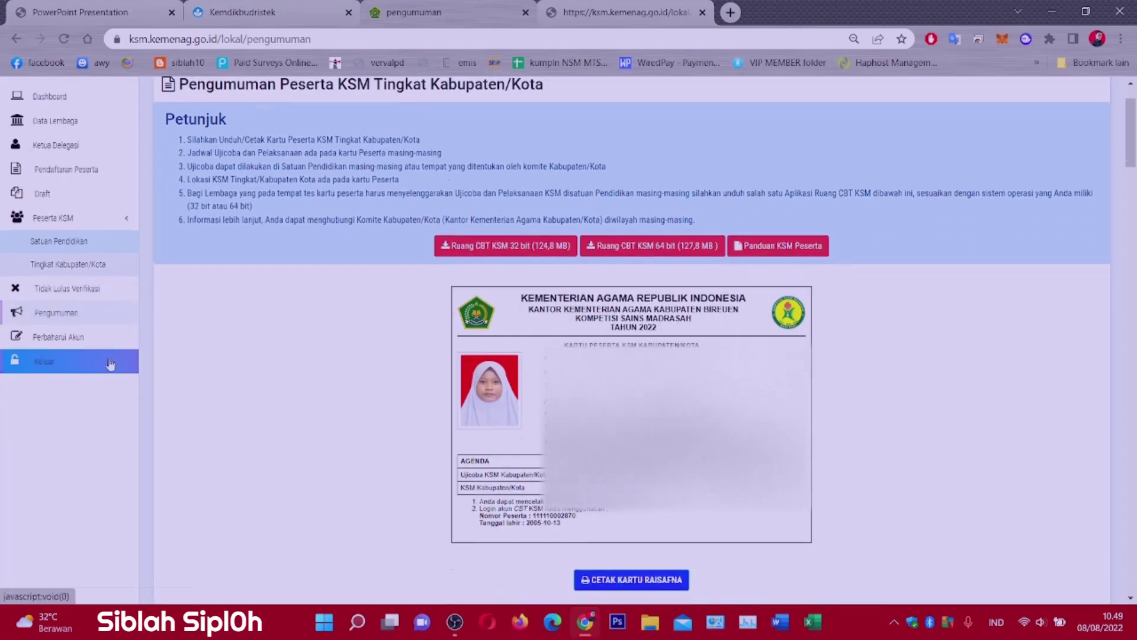
left_click(78, 315)
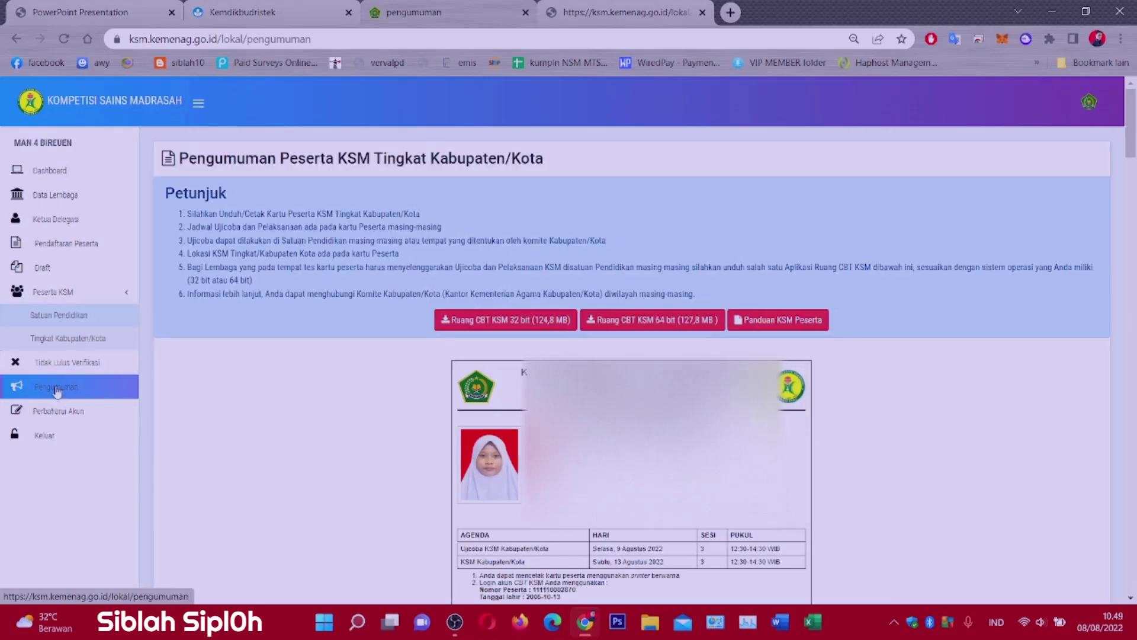
scroll(368, 340, "down", 3)
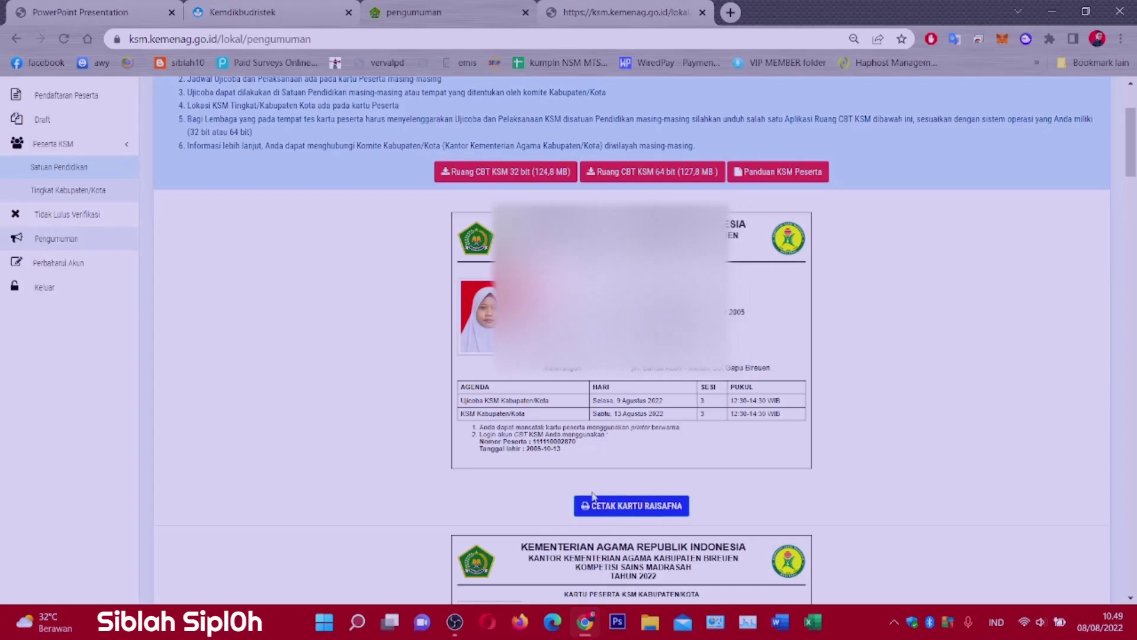
Preview the first participant's card for printing, cancel the print and close the card tabs.
left_click(641, 507)
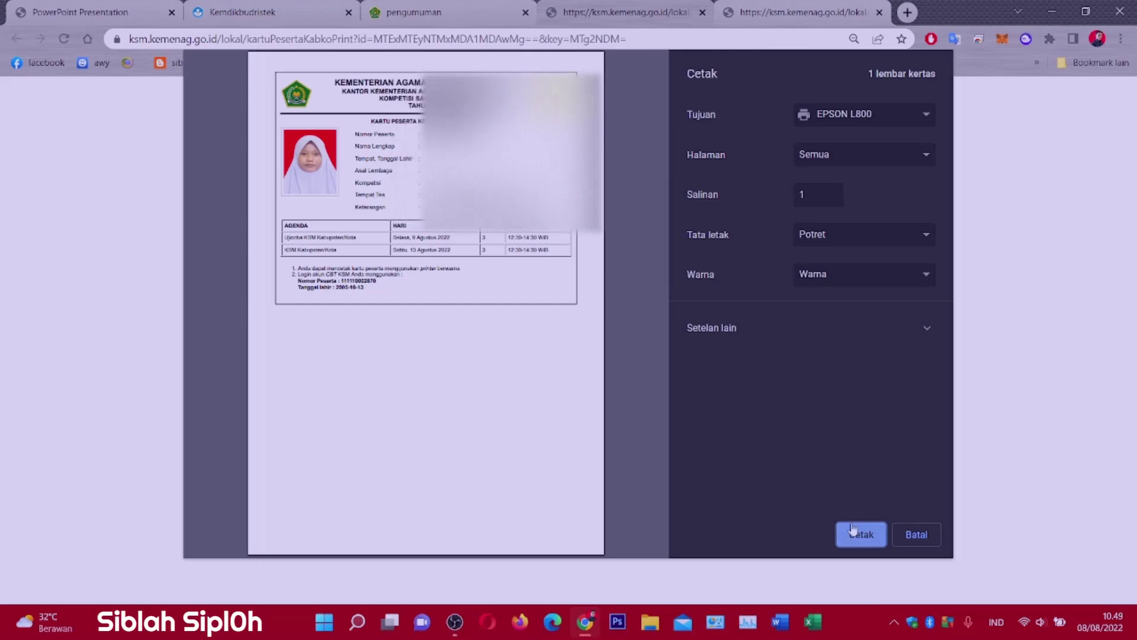
left_click(915, 534)
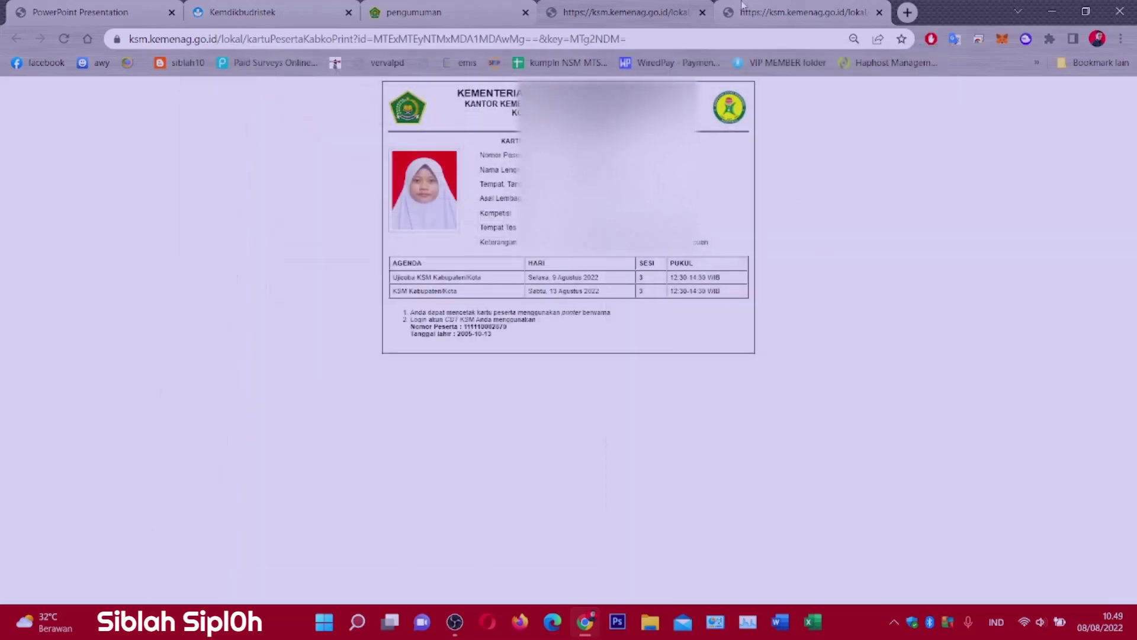
left_click(702, 13)
left_click(702, 13)
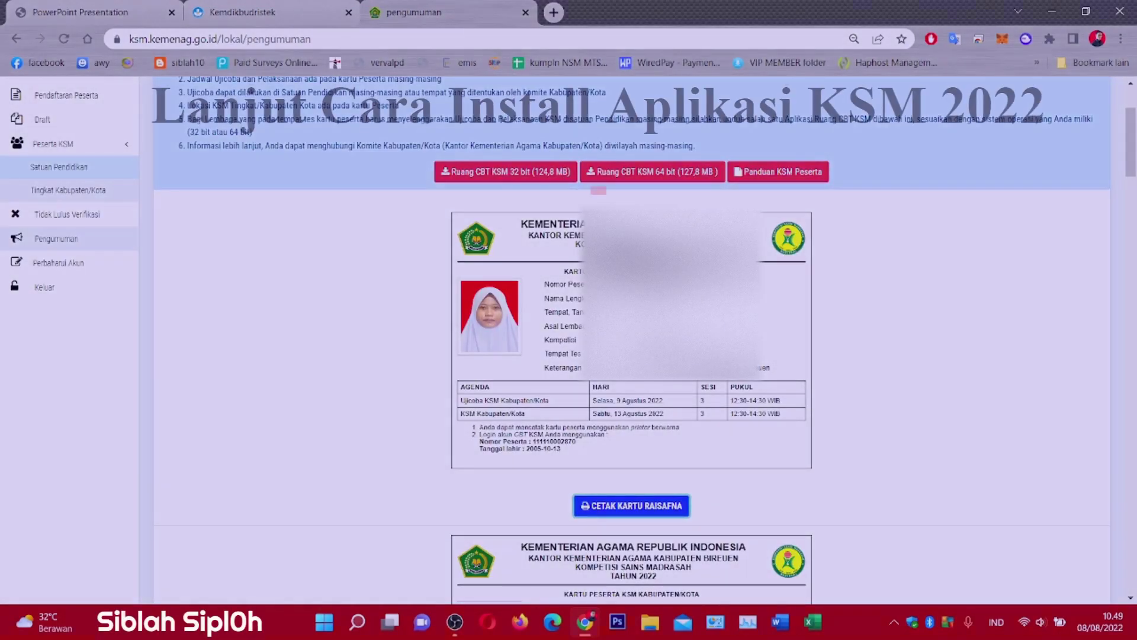
Download the Ruang CBT KSM 64 bit installer, overwriting the existing file and keeping the Program category.
scroll(631, 341, "up", 2)
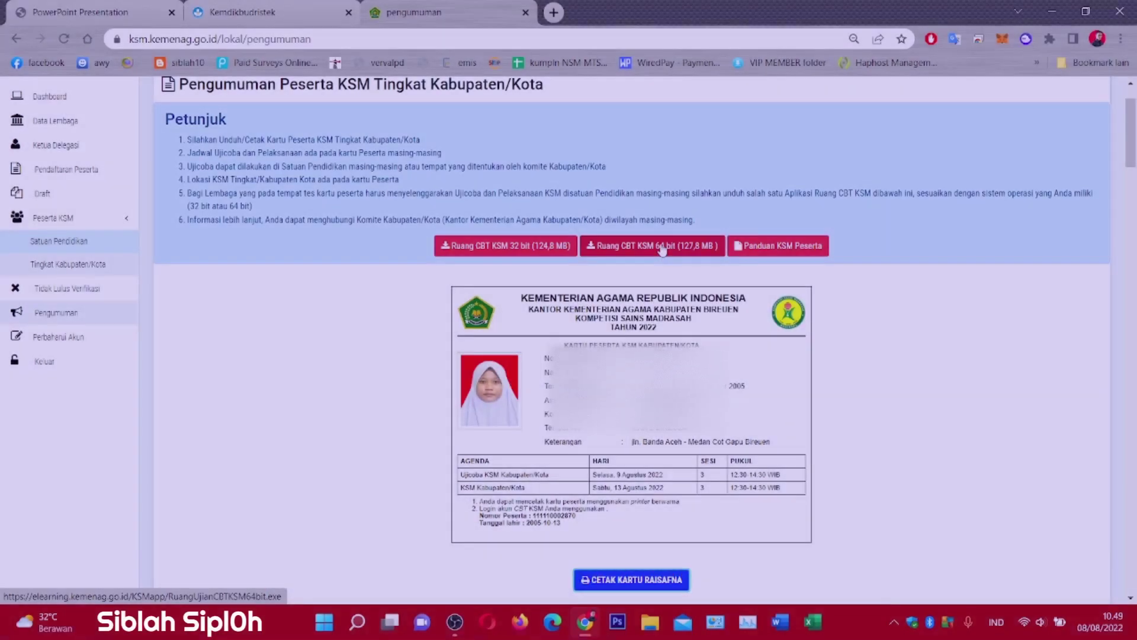
left_click(663, 247)
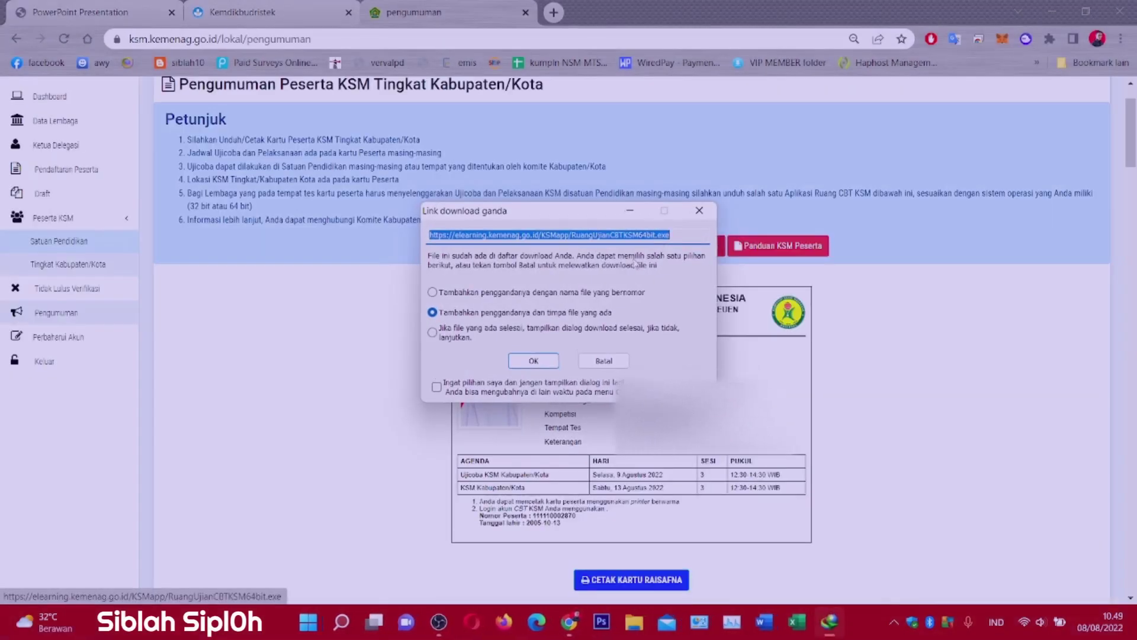
left_click(540, 362)
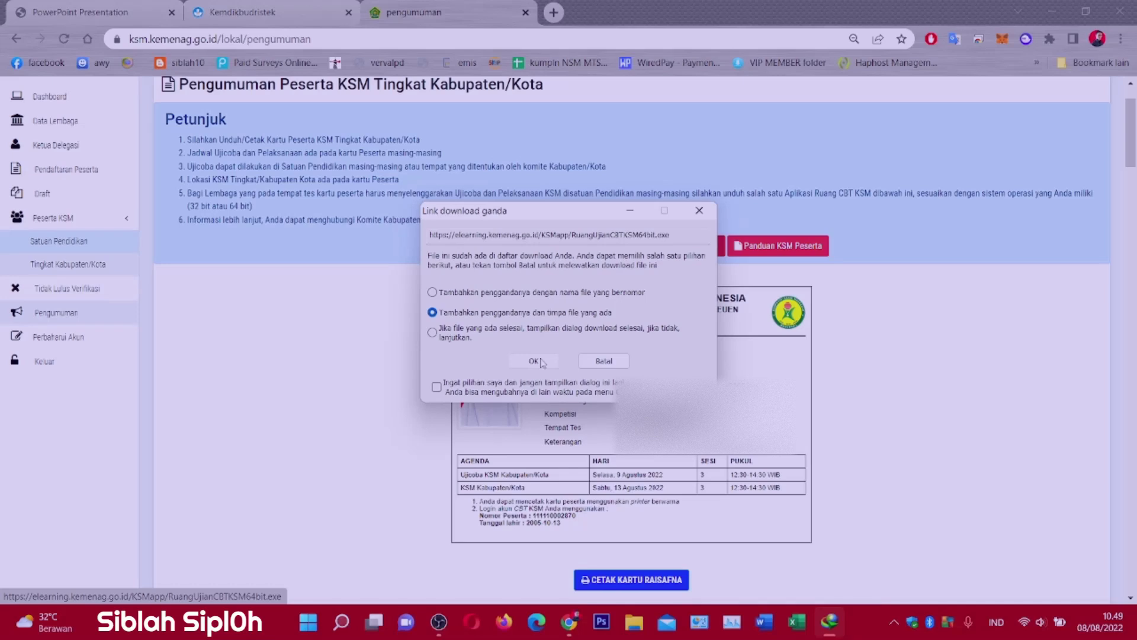
left_click(534, 361)
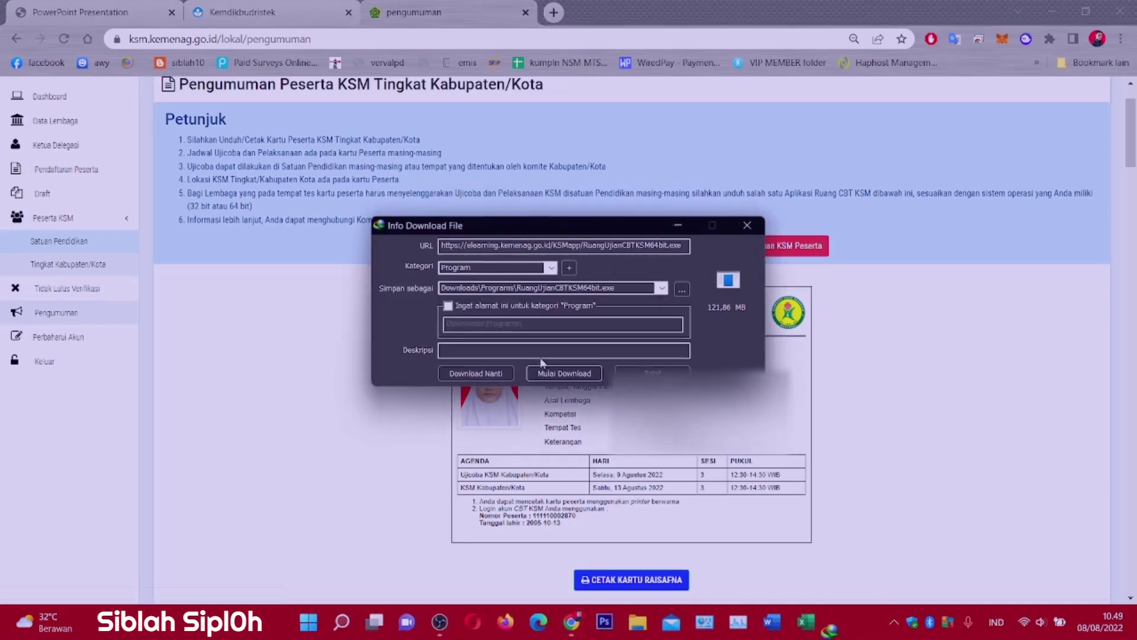
left_click(563, 375)
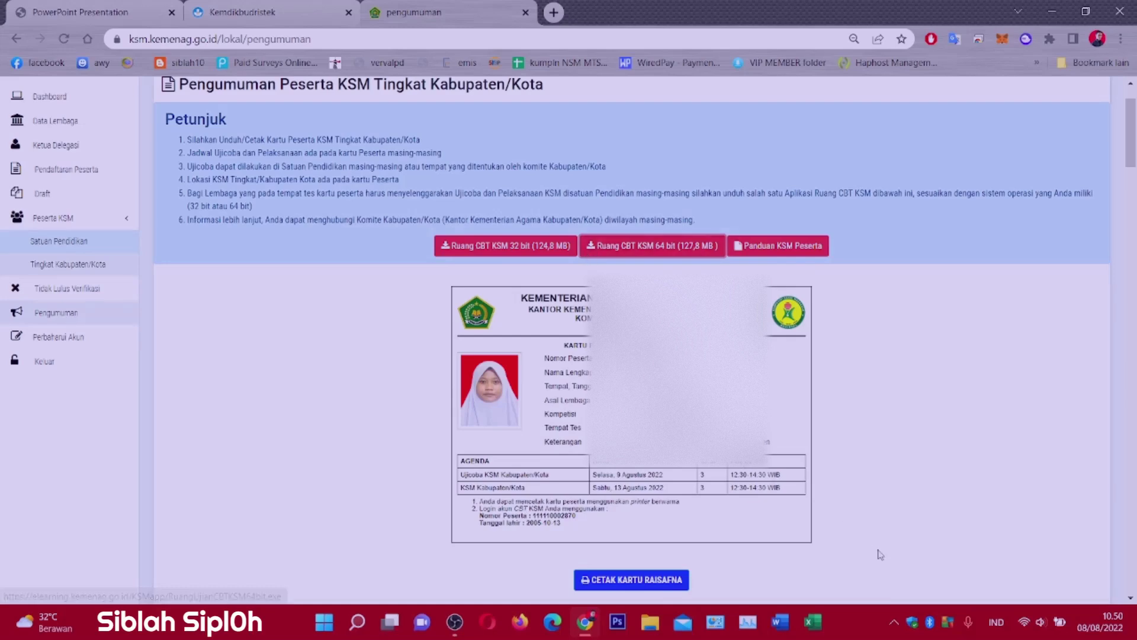
Switch to Internet Download Manager and show the downloaded RuangUjianCBTKSM64bit.exe in its folder.
left_click(894, 624)
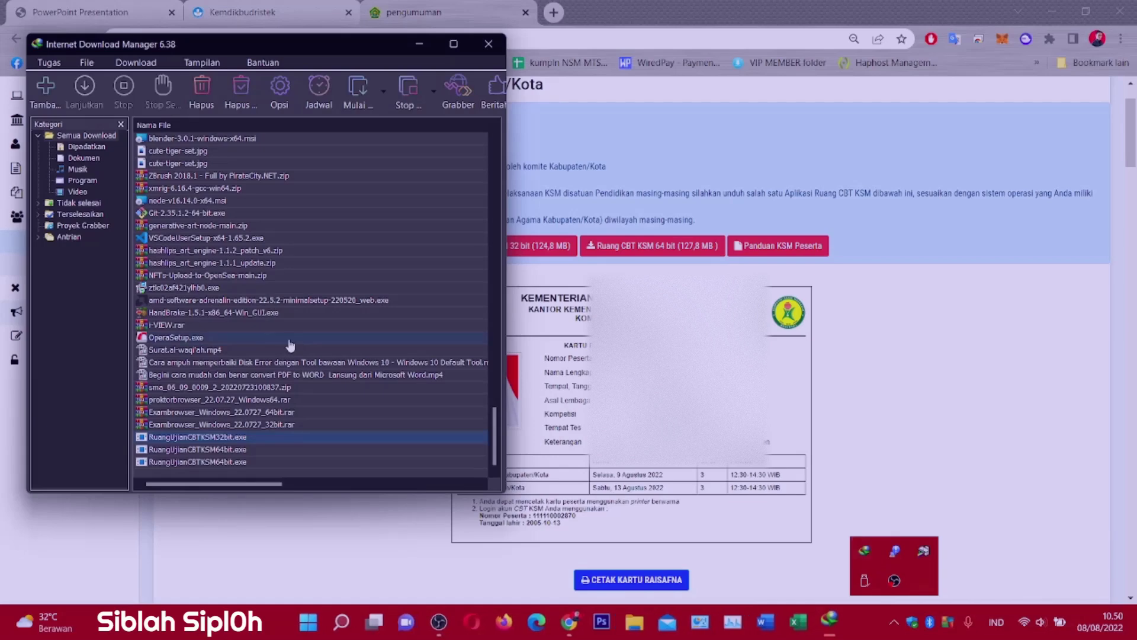
left_click(238, 450)
right_click(239, 451)
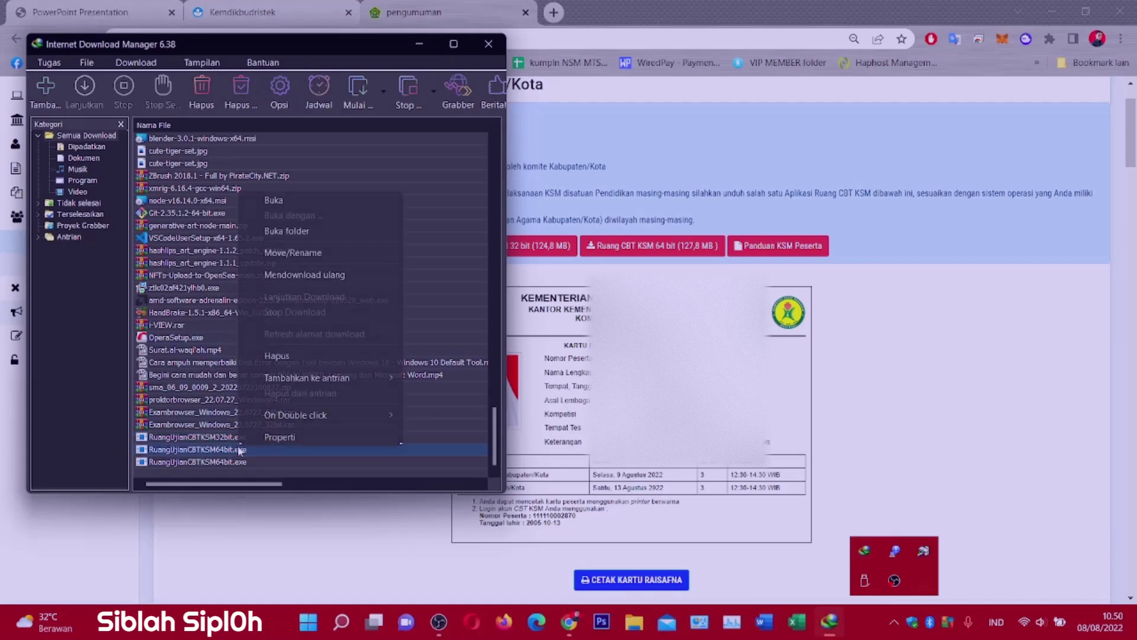
left_click(298, 232)
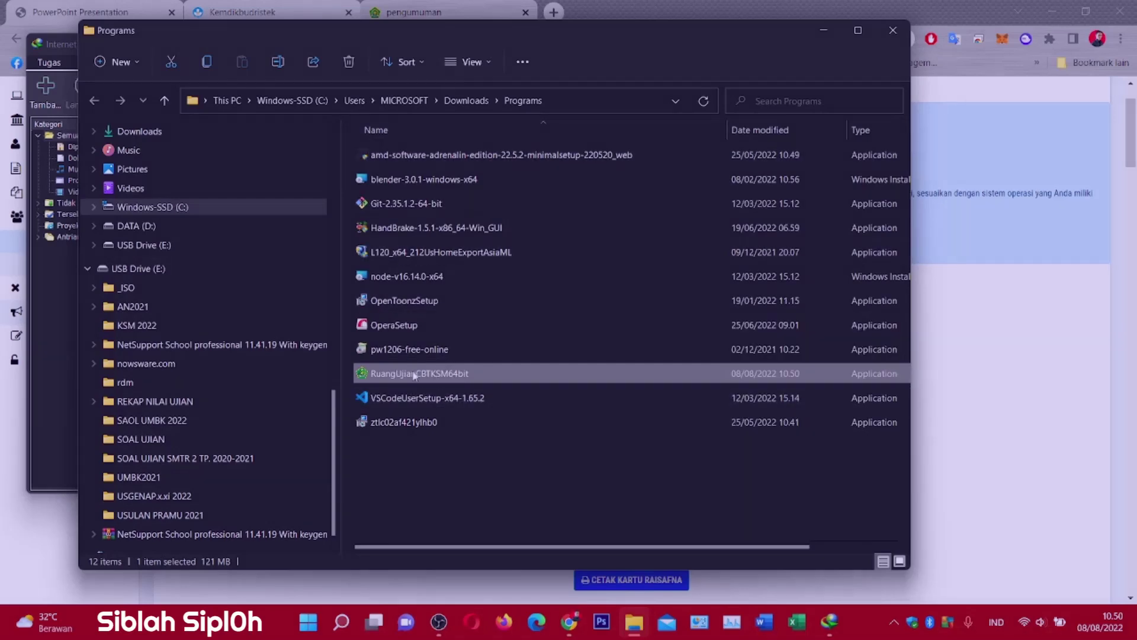
mouse_move(413, 379)
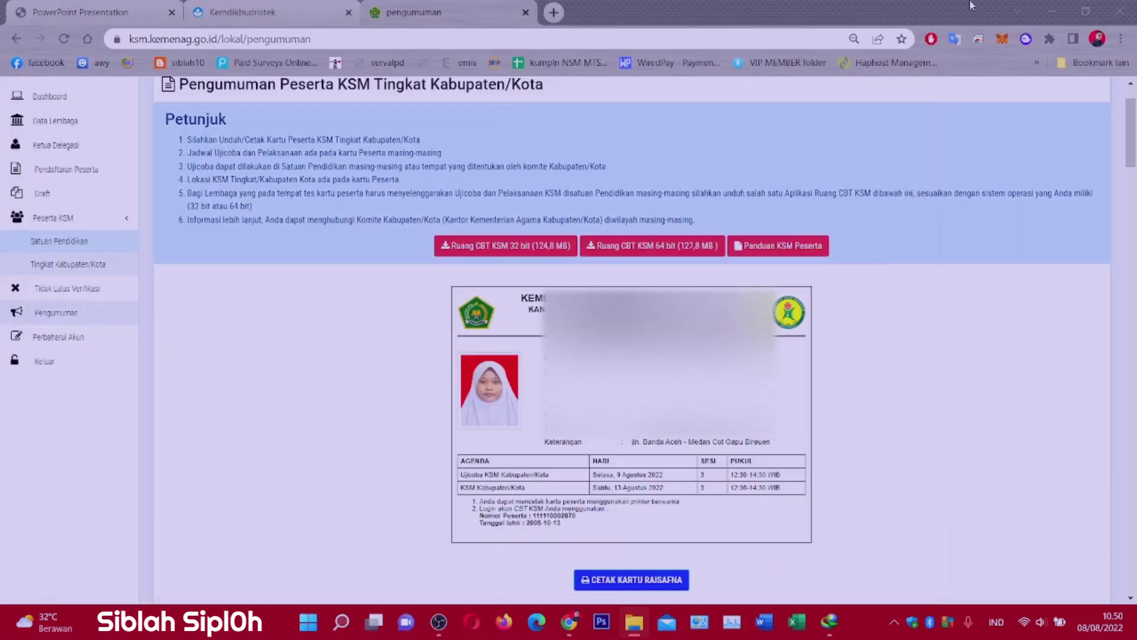
Close the browser, Internet Download Manager, the browser notification and the Programs folder window.
left_click(971, 6)
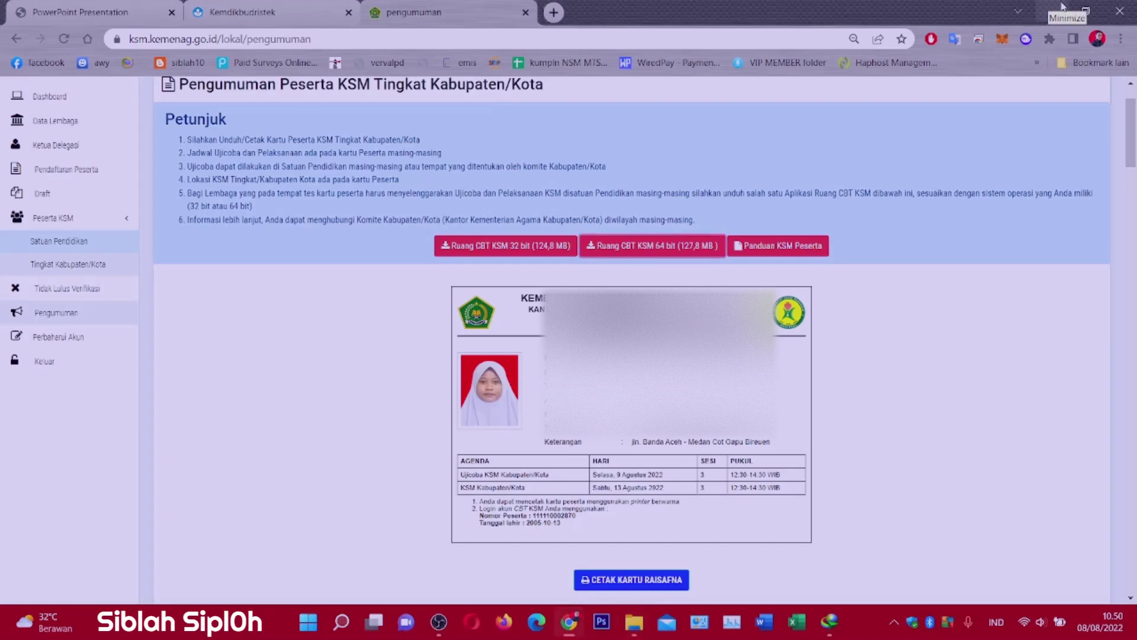
left_click(1122, 13)
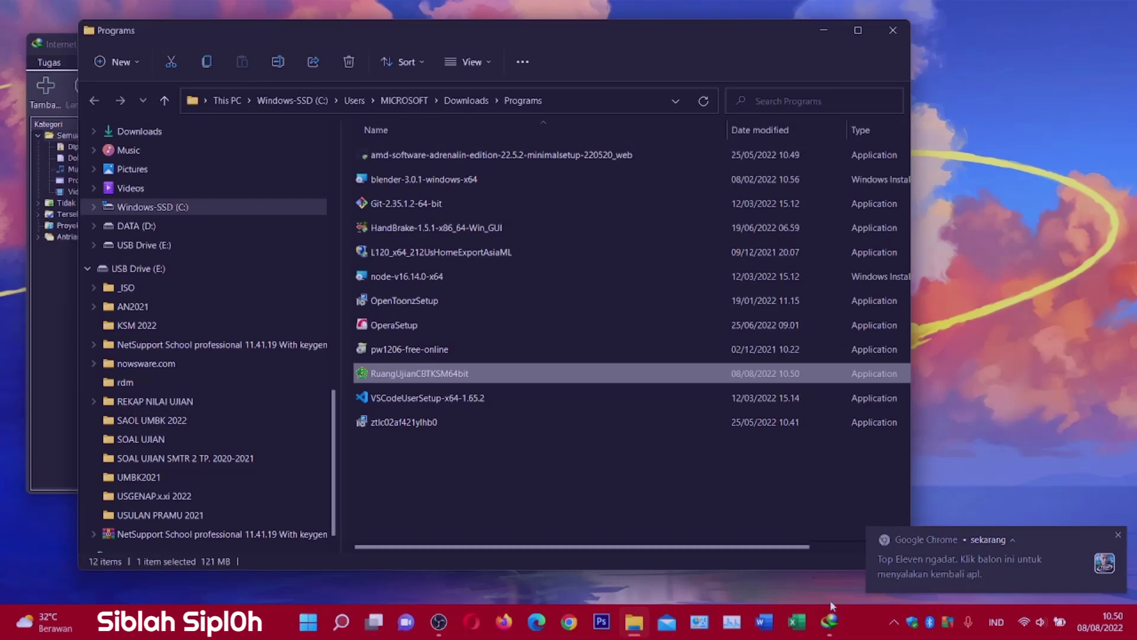
mouse_move(830, 622)
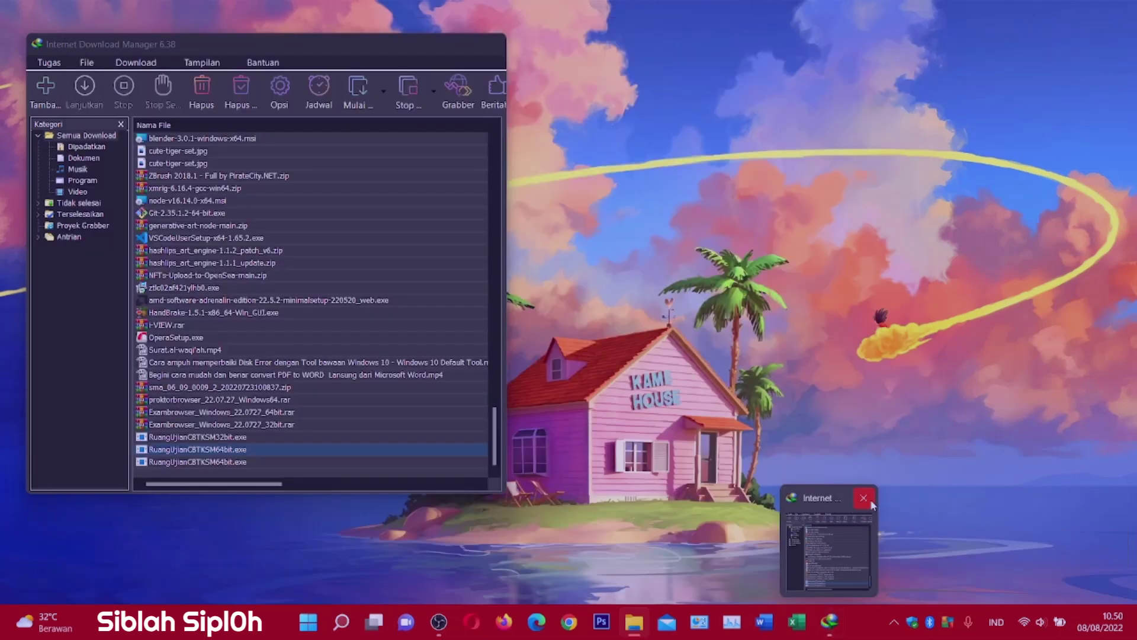
left_click(869, 499)
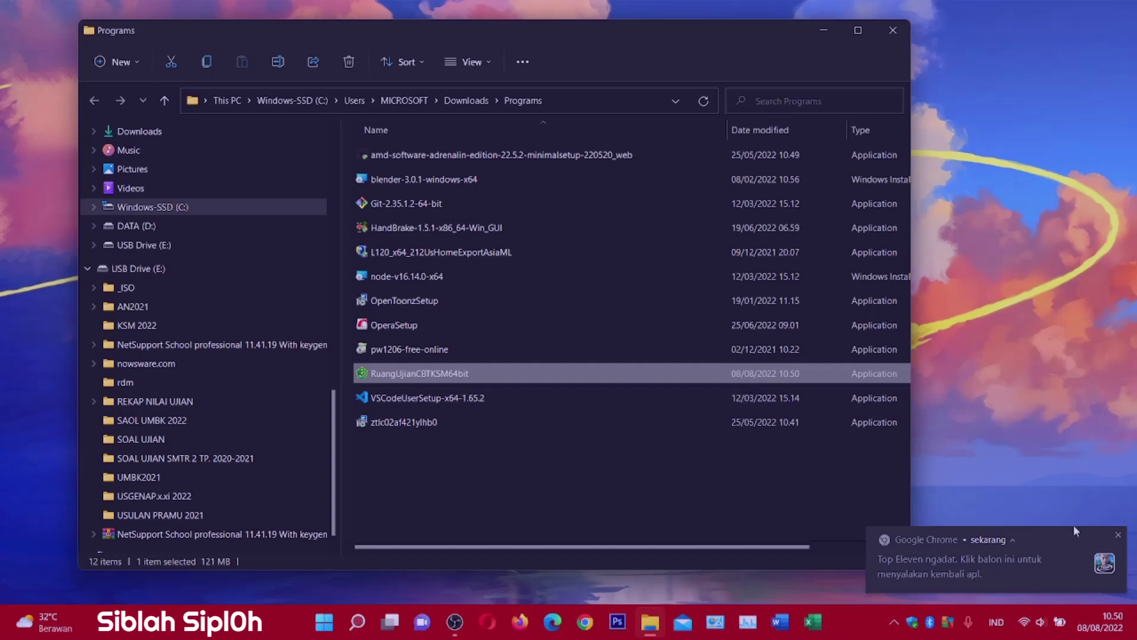
left_click(1118, 537)
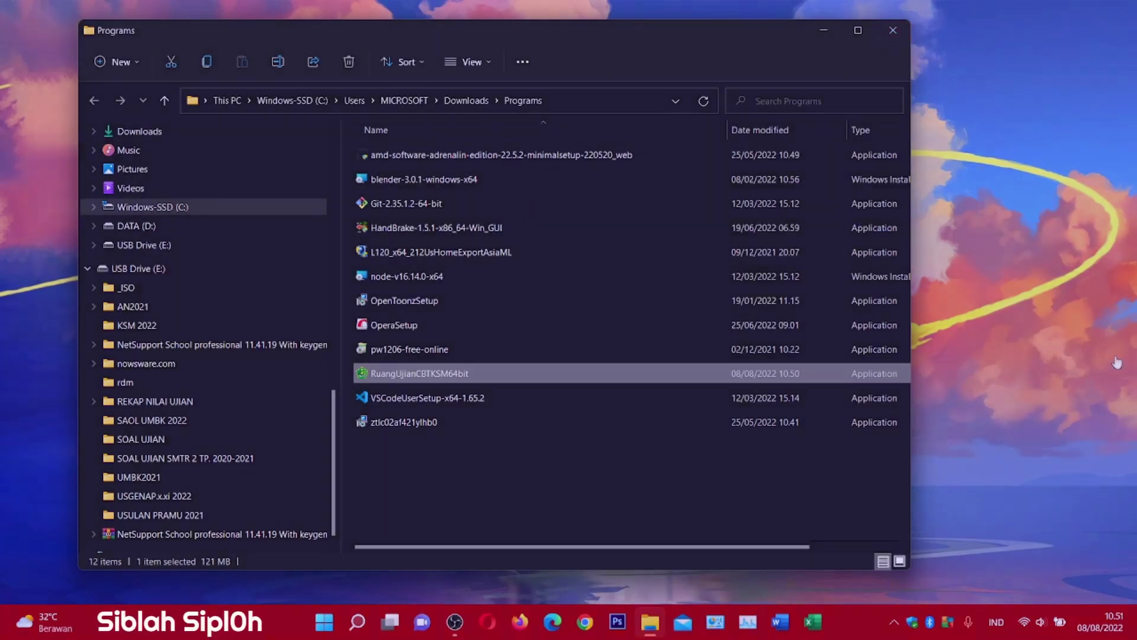
left_click(902, 32)
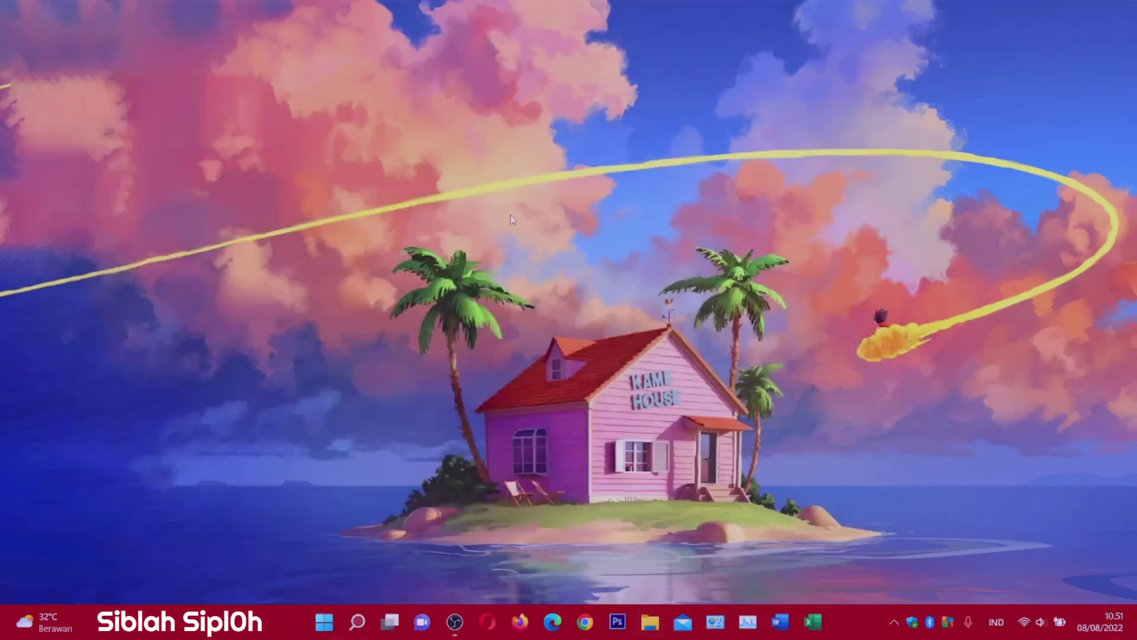
right_click(514, 224)
left_click(516, 229)
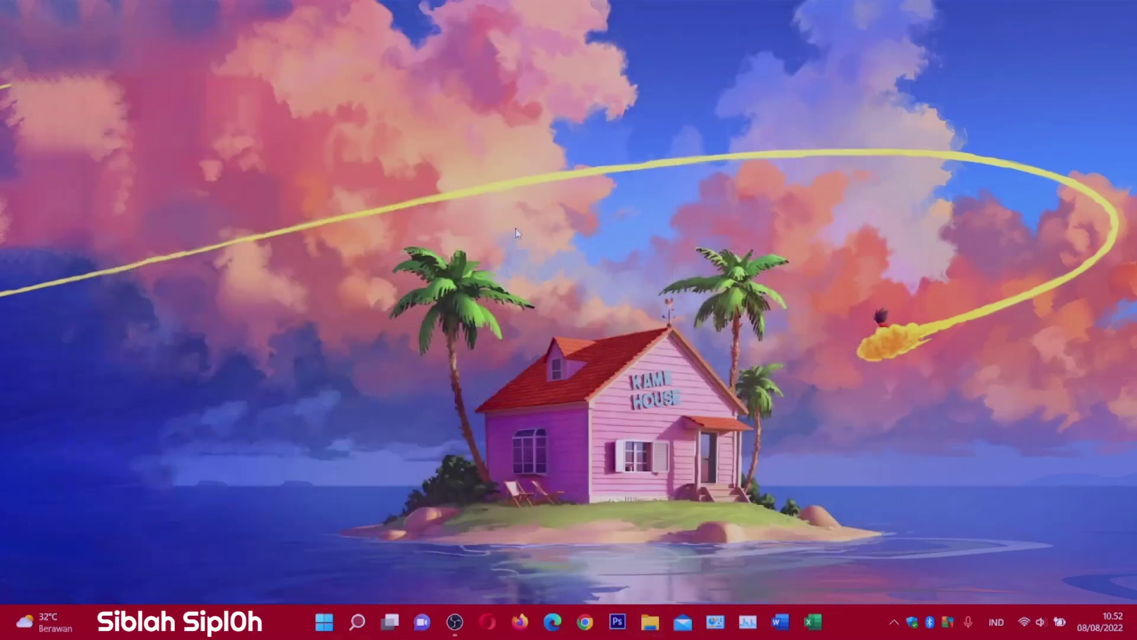